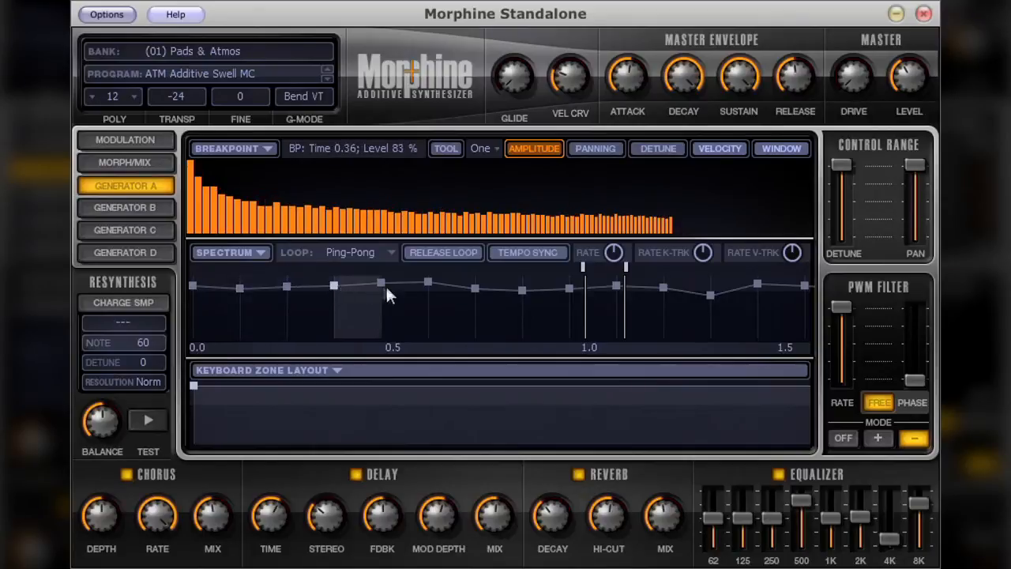
Add three breakpoints to Generator A's spectrum envelope at about 0.08, 0.3 and 0.58 seconds, with the last at 70 % level
click(472, 289)
click(193, 287)
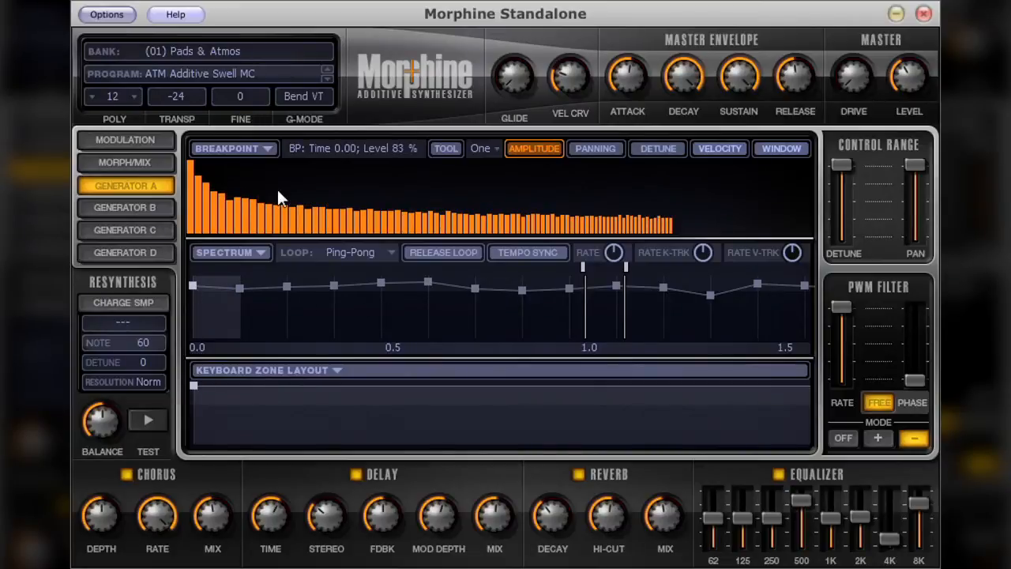
click(221, 288)
mouse_move(220, 289)
mouse_down()
mouse_move(223, 307)
mouse_move(223, 272)
mouse_move(225, 285)
mouse_up()
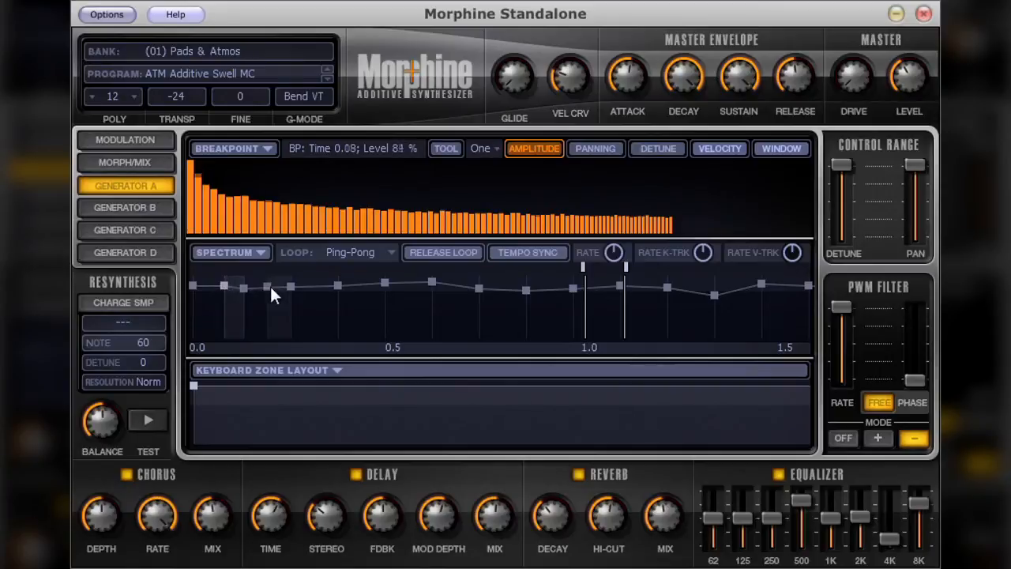
click(270, 285)
drag(269, 286, 311, 298)
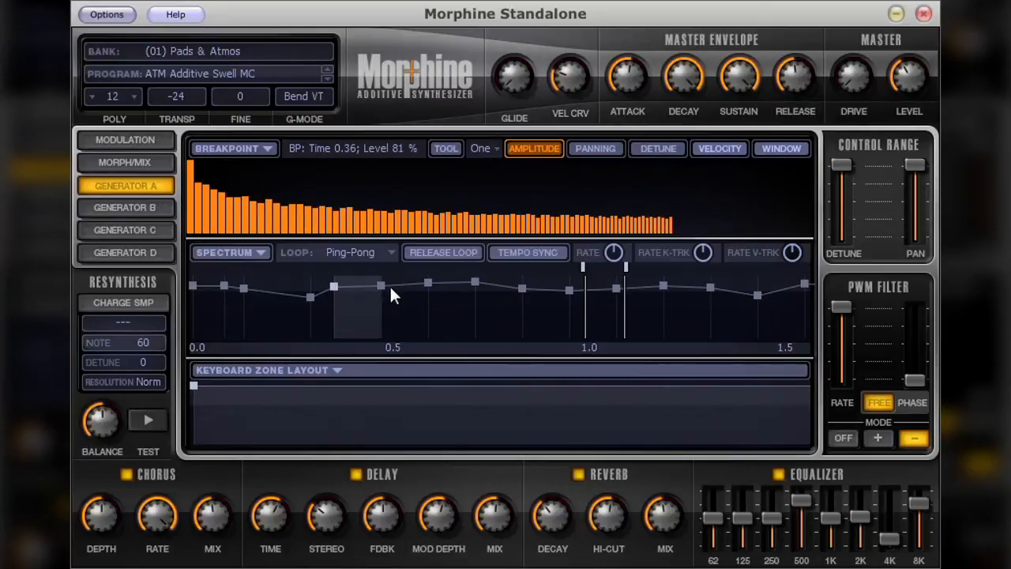
click(409, 308)
mouse_move(408, 308)
mouse_down()
mouse_move(409, 290)
mouse_move(408, 304)
mouse_move(420, 294)
mouse_up()
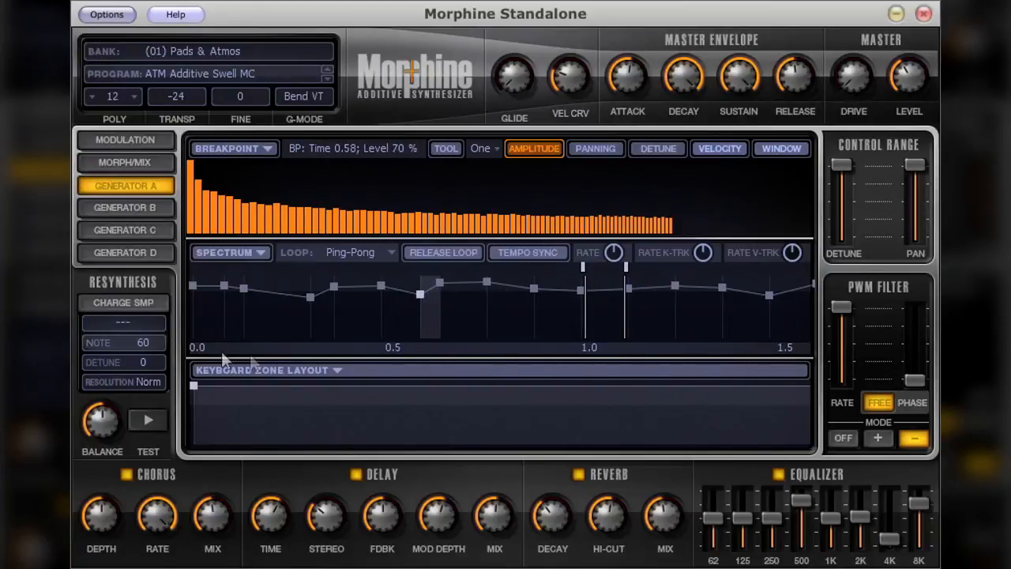
Move the breakpoint near 0.3 seconds to about 0.37 seconds and redraw its partial amplitudes as a broad hump falling off before partial 56
drag(308, 297, 553, 299)
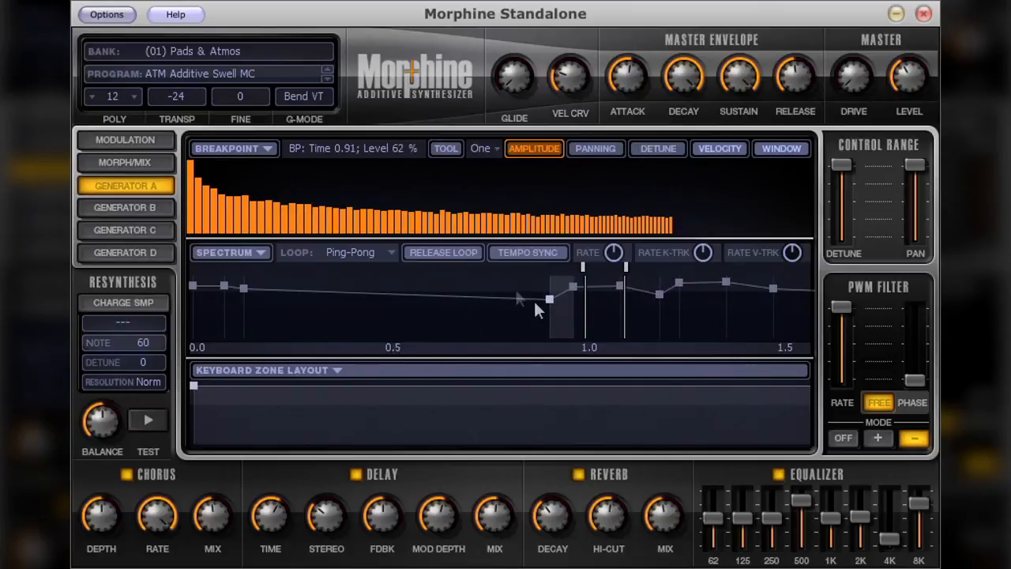
drag(546, 300, 337, 285)
mouse_move(270, 206)
mouse_down()
mouse_move(231, 192)
mouse_move(320, 180)
mouse_move(512, 229)
mouse_move(509, 269)
mouse_up()
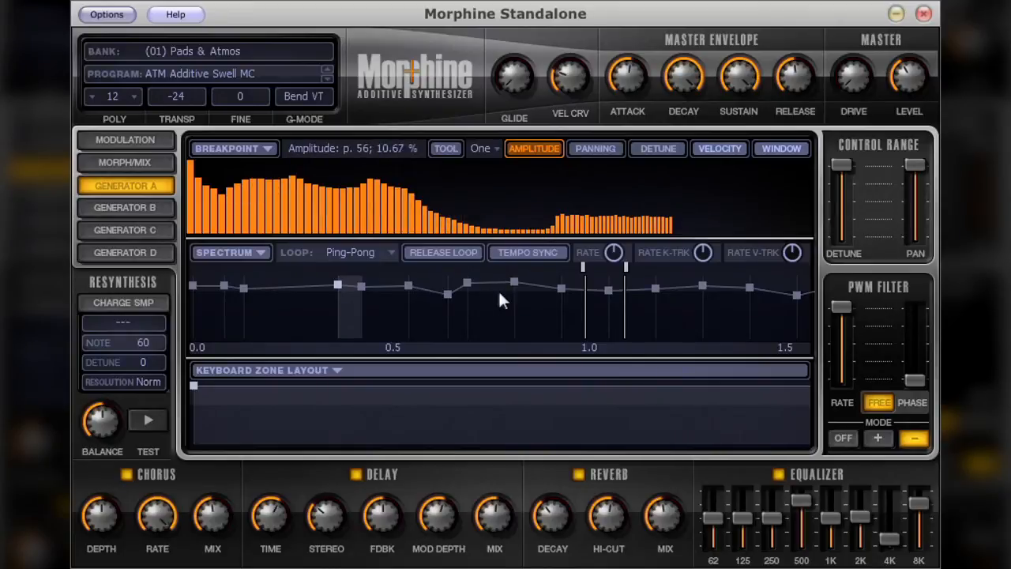
Set the spectrum envelope's loop mode to Off
click(387, 251)
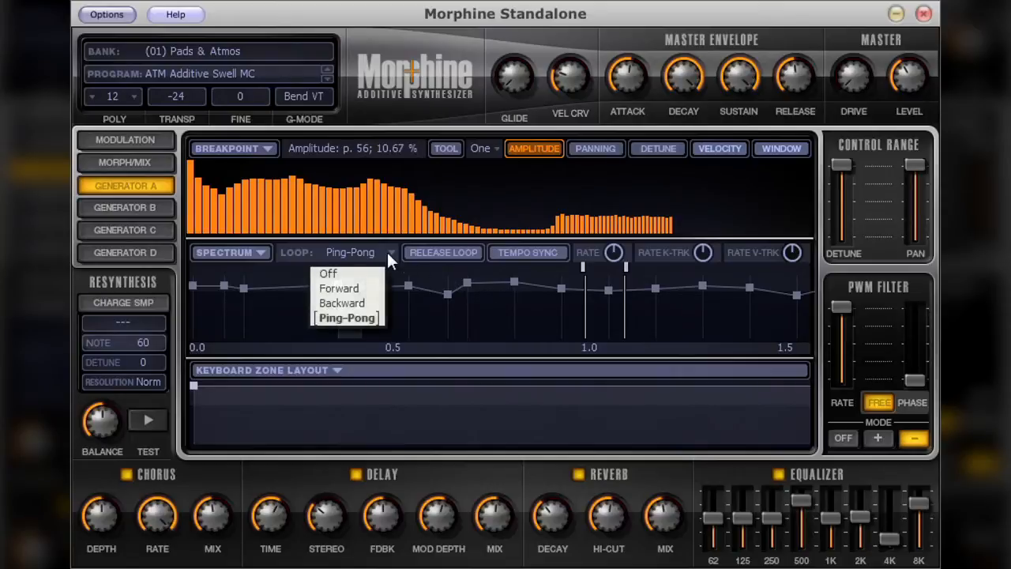
click(376, 264)
click(384, 252)
click(367, 275)
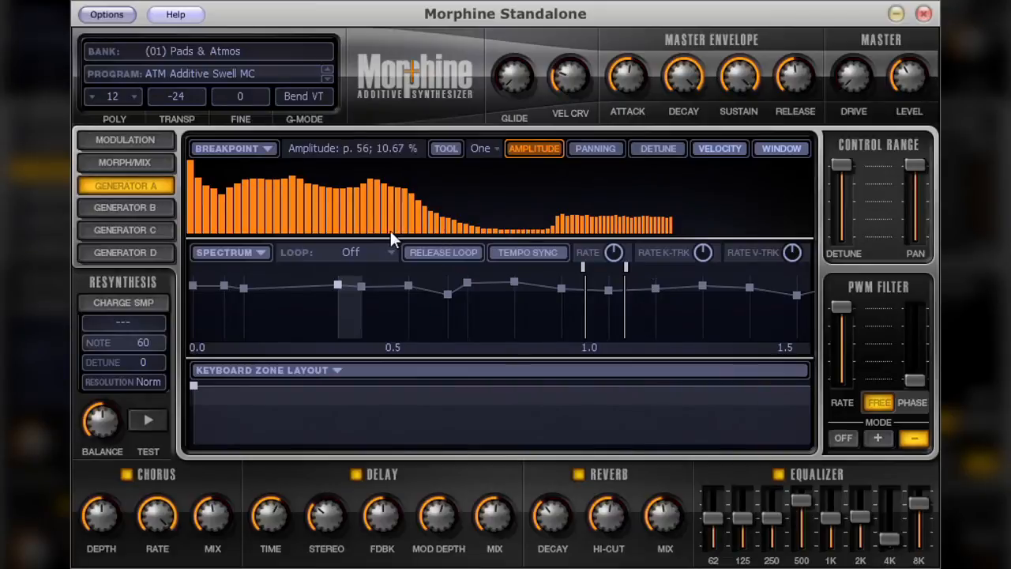
Add breakpoints to the spectrum envelope at about 0.47, 0.77 and 1.22 seconds
click(377, 289)
click(494, 286)
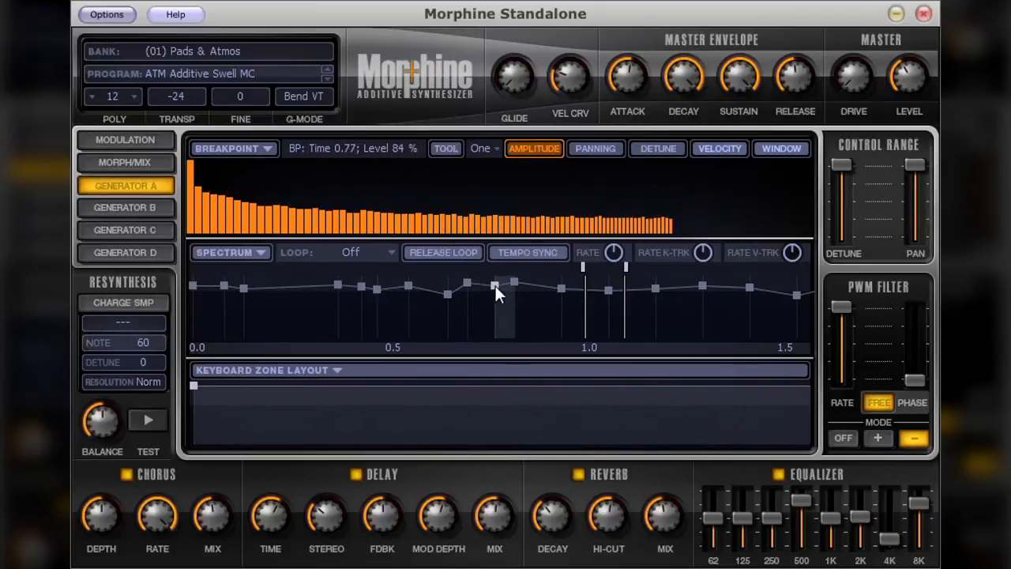
click(670, 287)
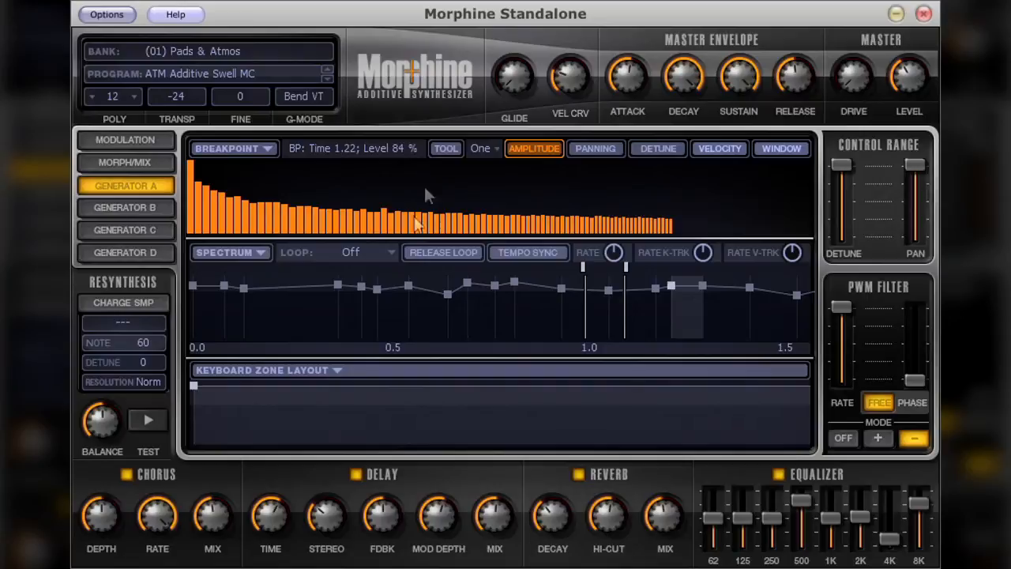
Enable tempo sync and set the envelope loop to start at about 2.96 beats and end at about 6.16 beats
click(513, 257)
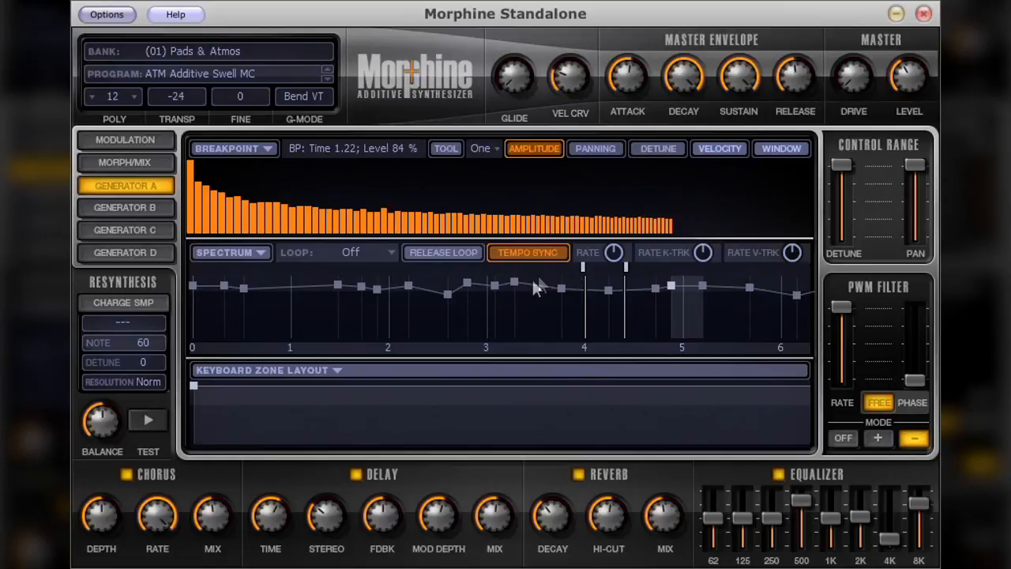
drag(666, 355, 136, 362)
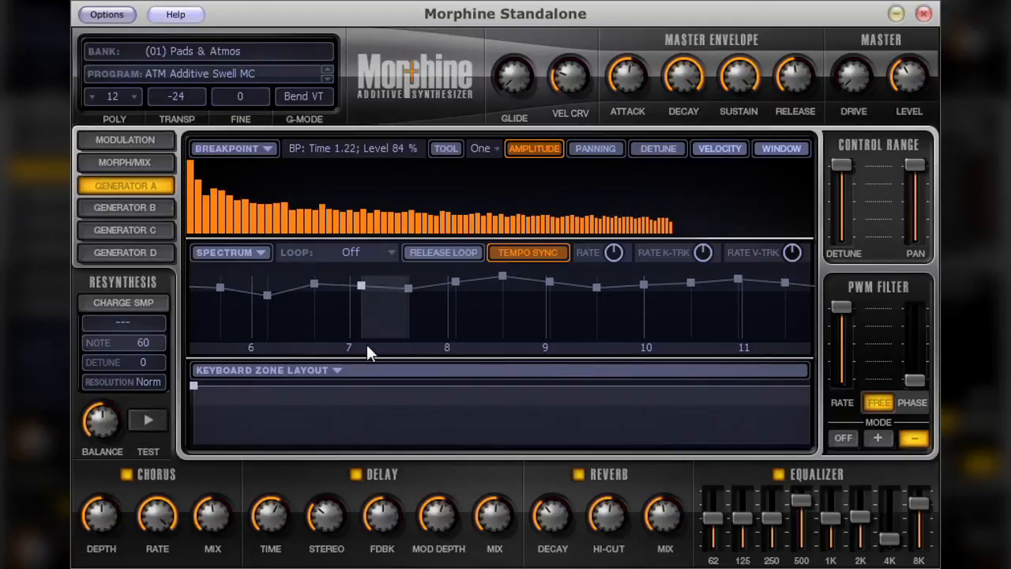
drag(368, 350, 805, 348)
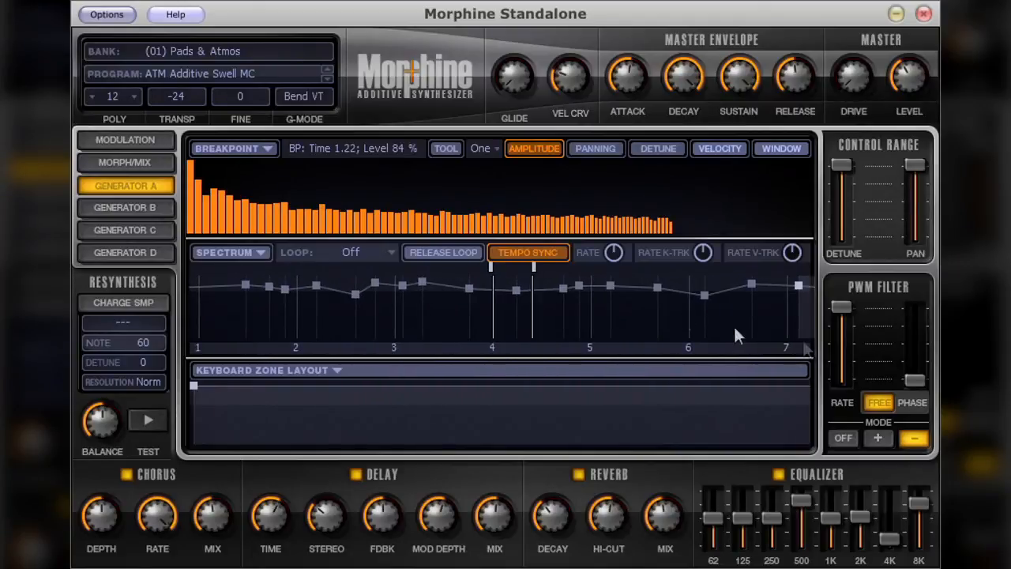
drag(578, 347, 284, 336)
drag(647, 356, 123, 329)
drag(595, 346, 1010, 341)
drag(521, 357, 784, 298)
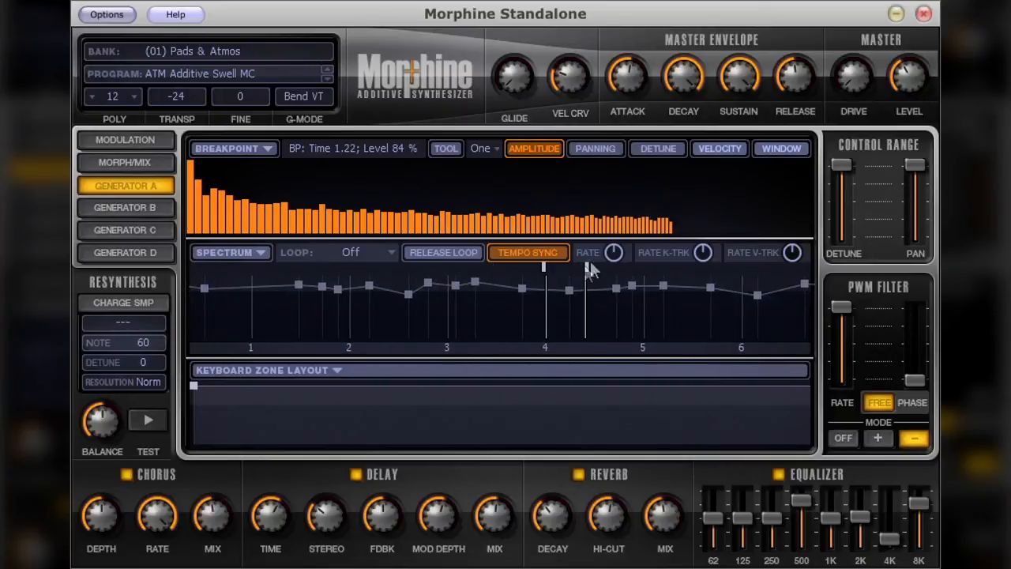
drag(585, 262, 759, 278)
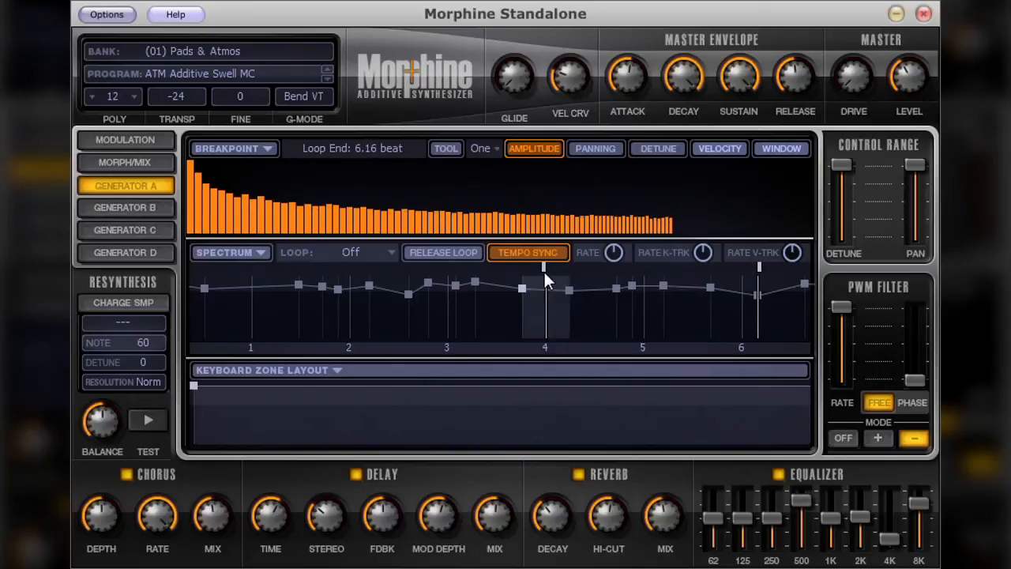
drag(546, 270, 446, 278)
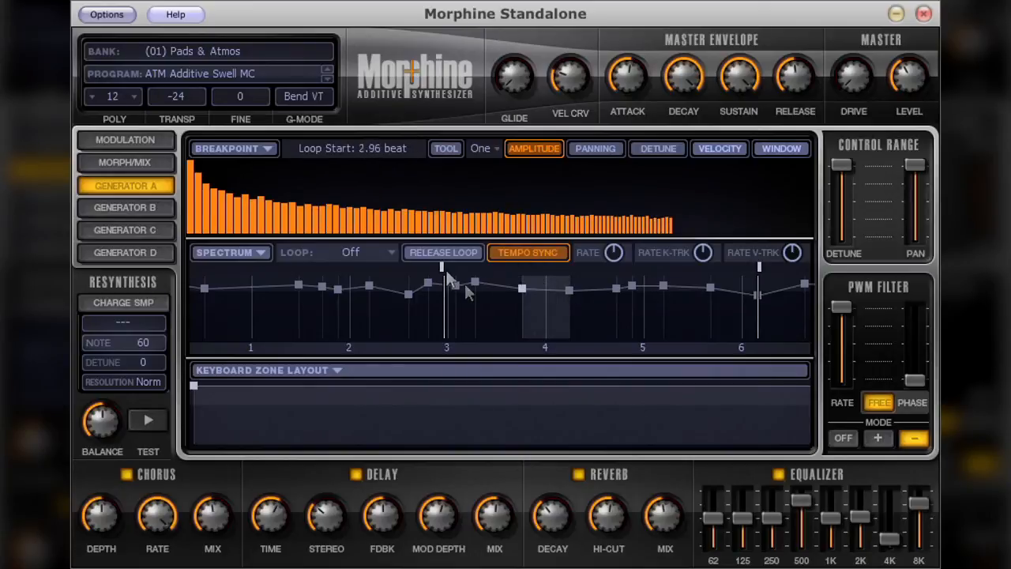
Set the spectrum envelope's loop mode to Forward, briefly switching it off in between
click(387, 254)
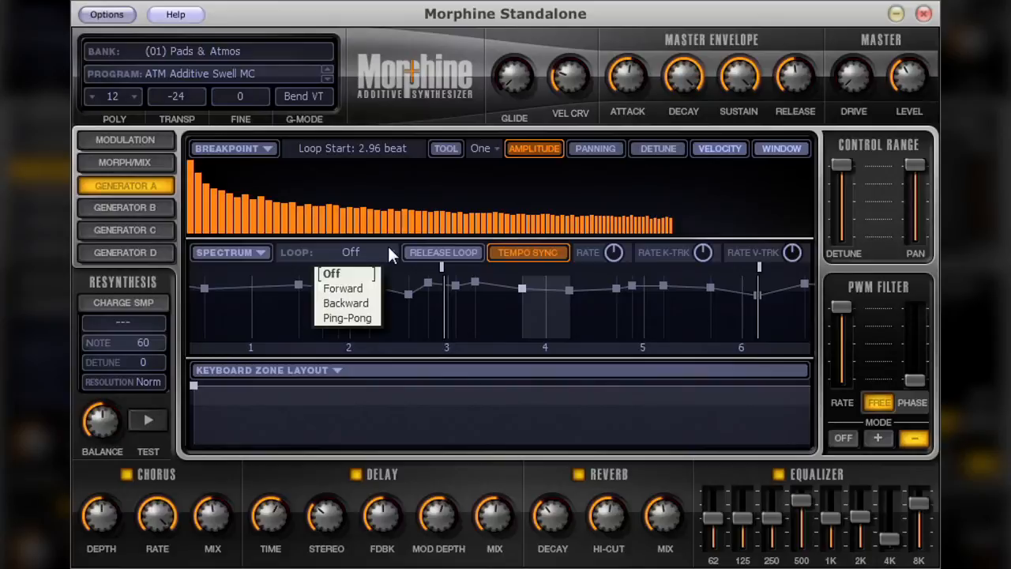
click(372, 291)
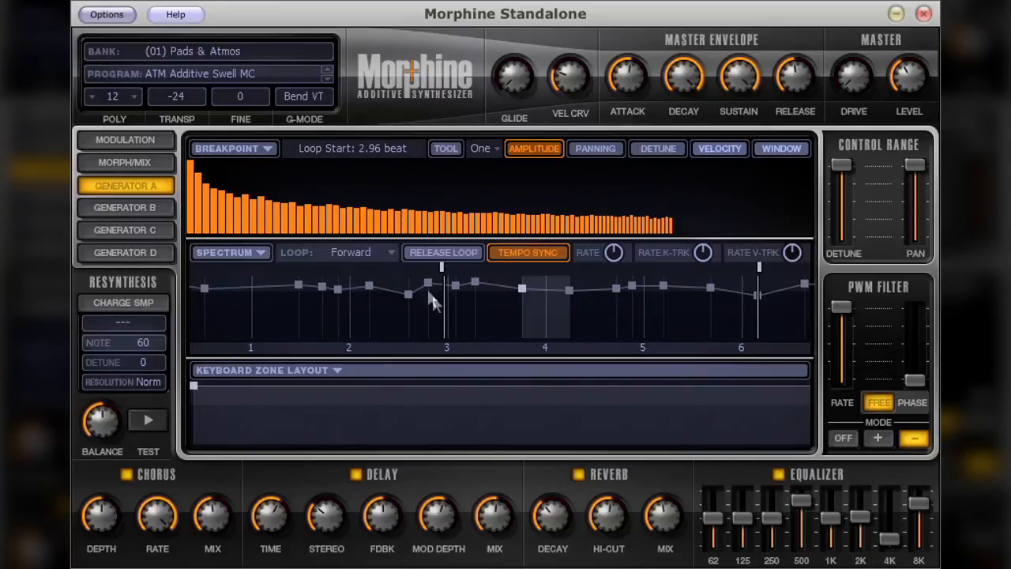
click(387, 251)
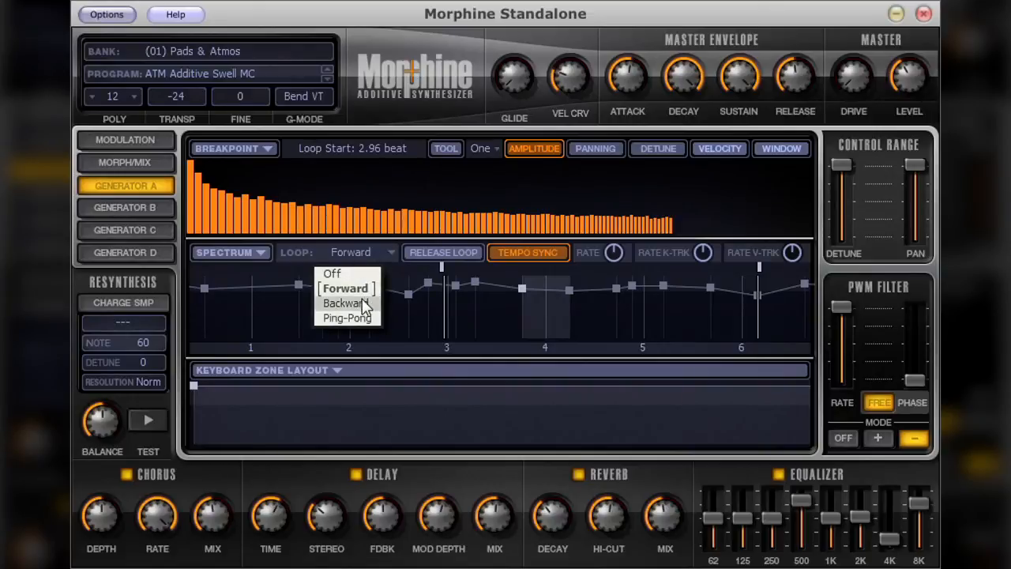
click(367, 273)
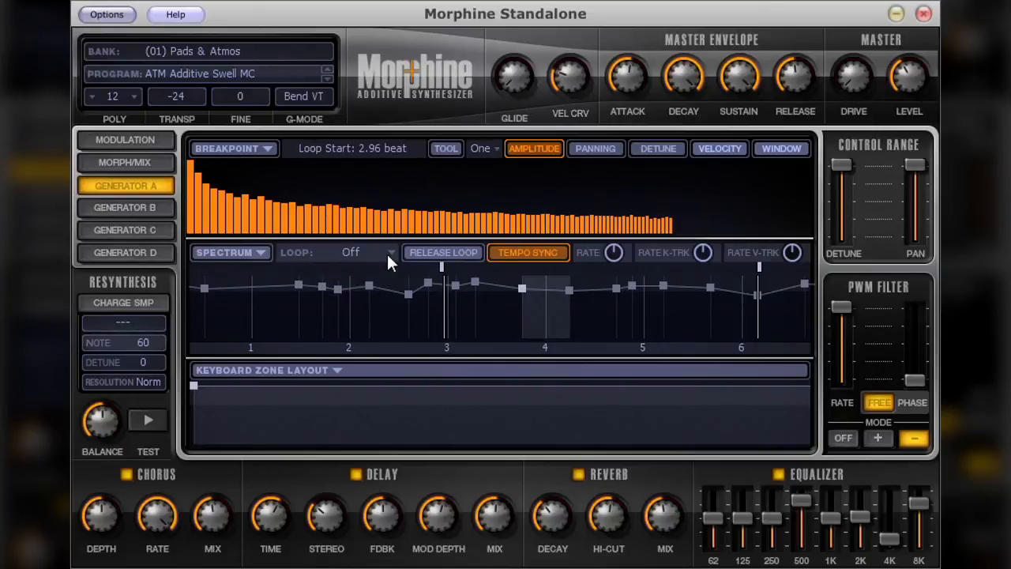
click(373, 256)
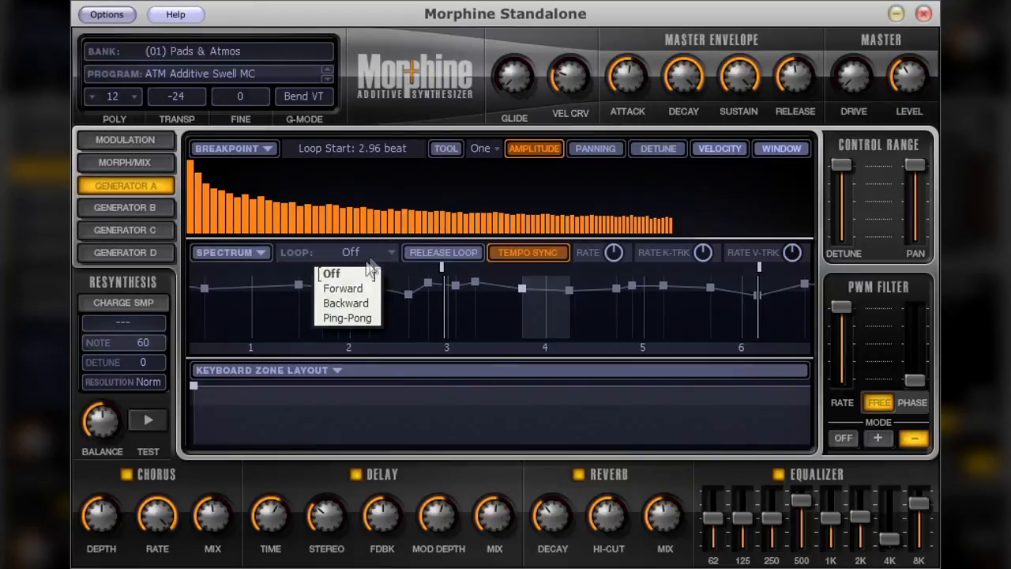
click(359, 289)
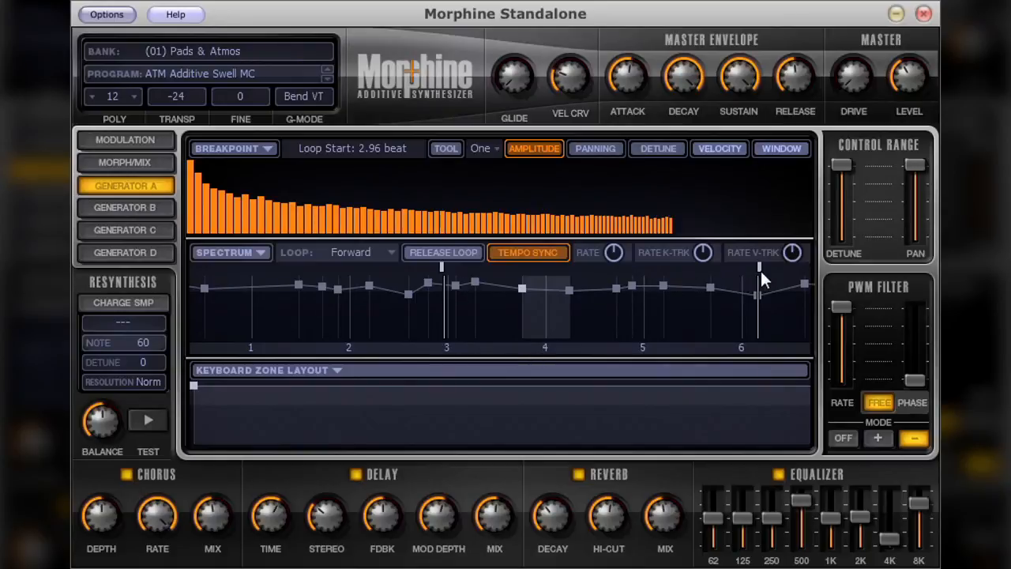
Try the Backward loop mode on the spectrum envelope and settle on Ping-Pong
click(376, 257)
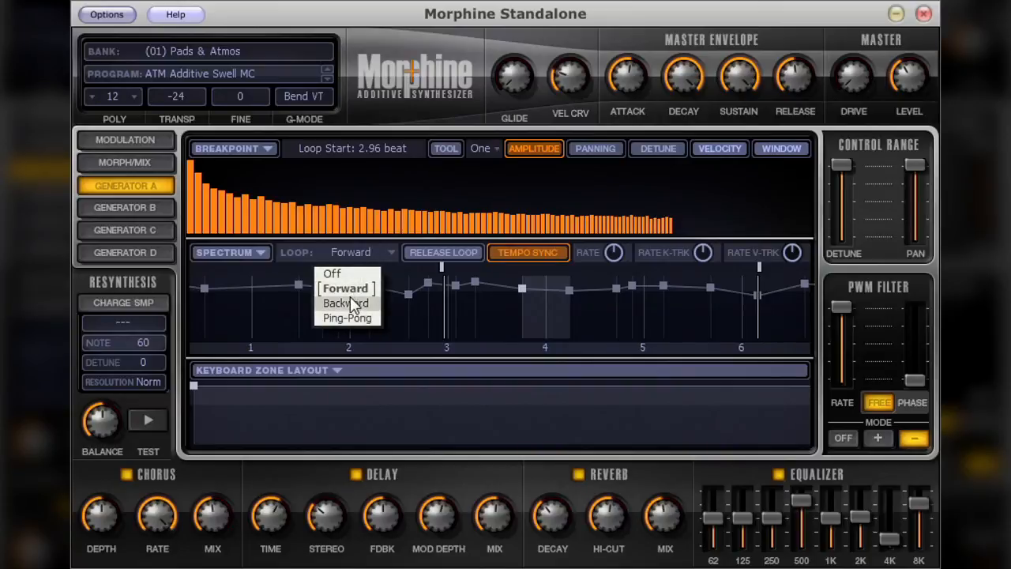
click(359, 302)
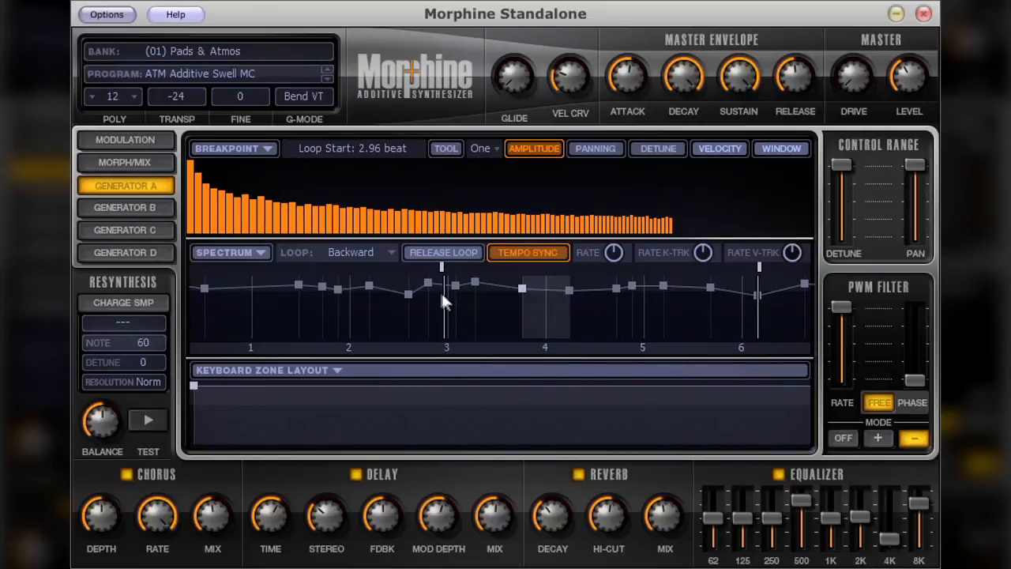
click(388, 251)
click(355, 317)
Enable the release loop for the spectrum envelope
drag(601, 348, 146, 358)
drag(749, 348, 402, 361)
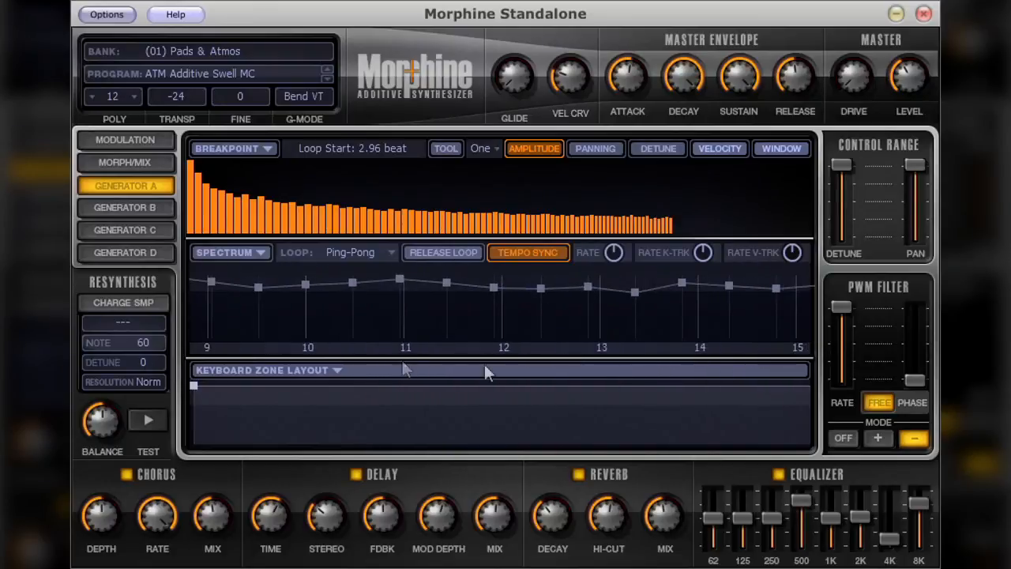
drag(643, 349, 262, 335)
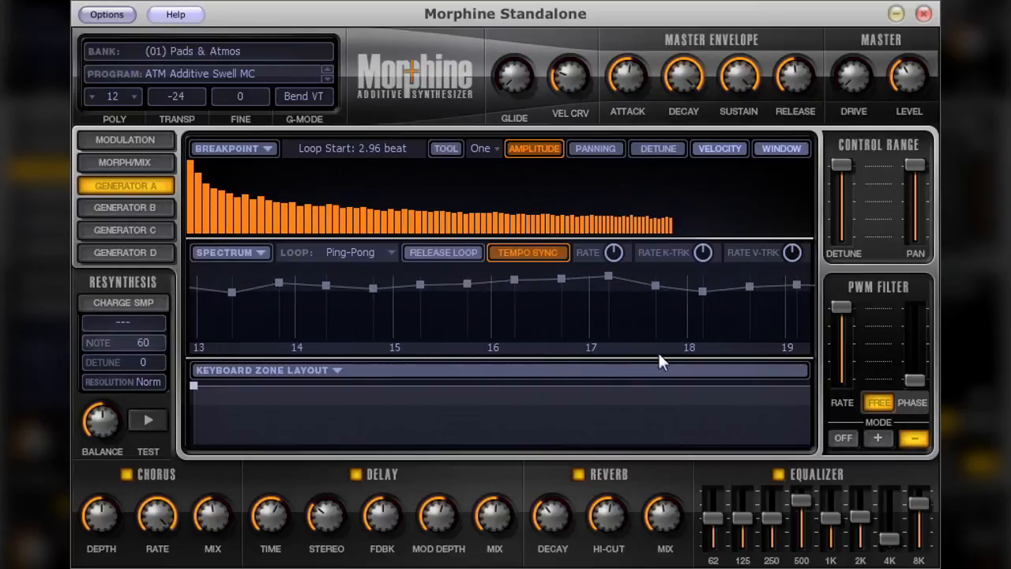
drag(568, 350, 208, 334)
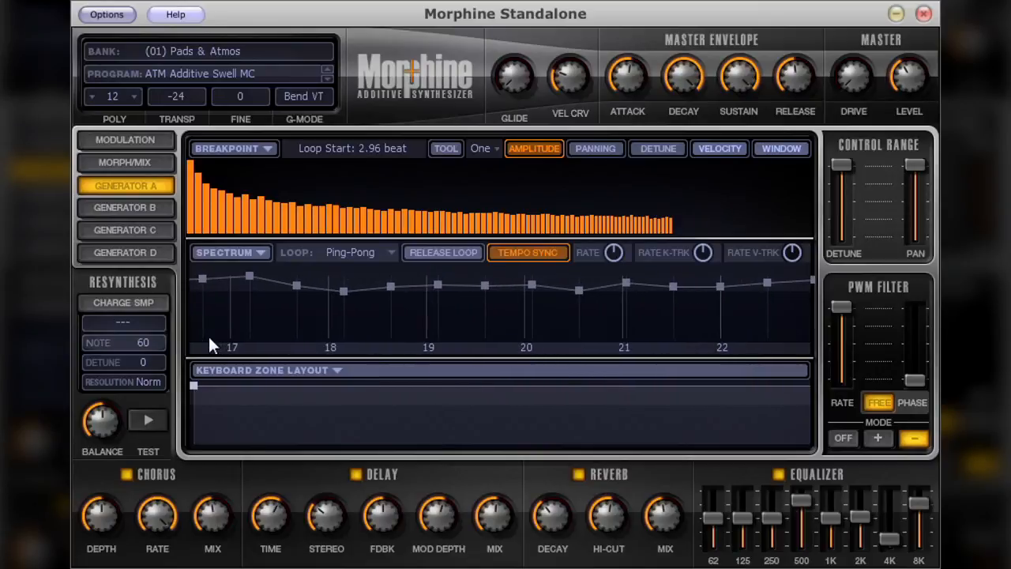
click(436, 258)
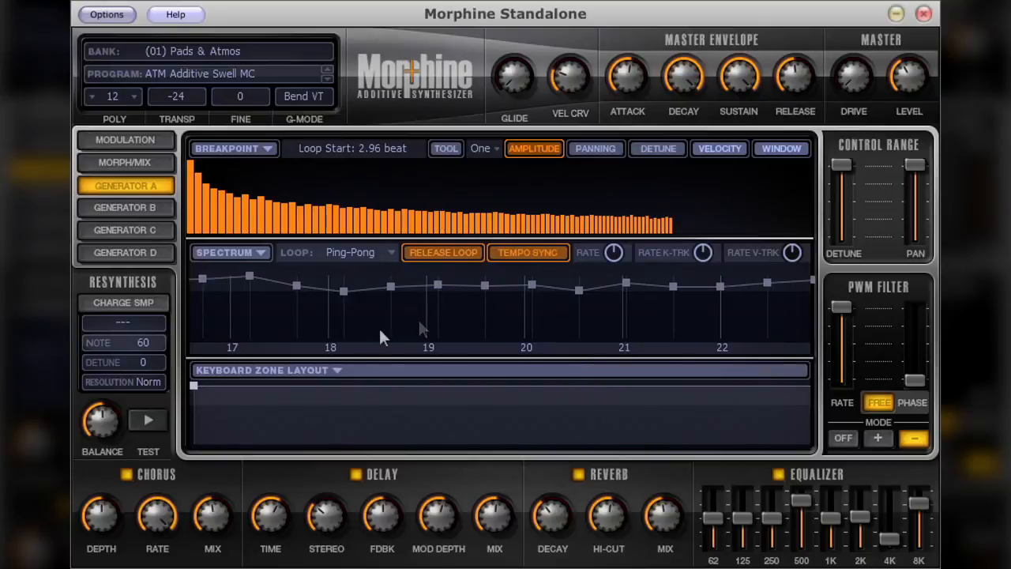
Select the first breakpoint after the loop end marker to view its spectrum
drag(356, 347, 771, 376)
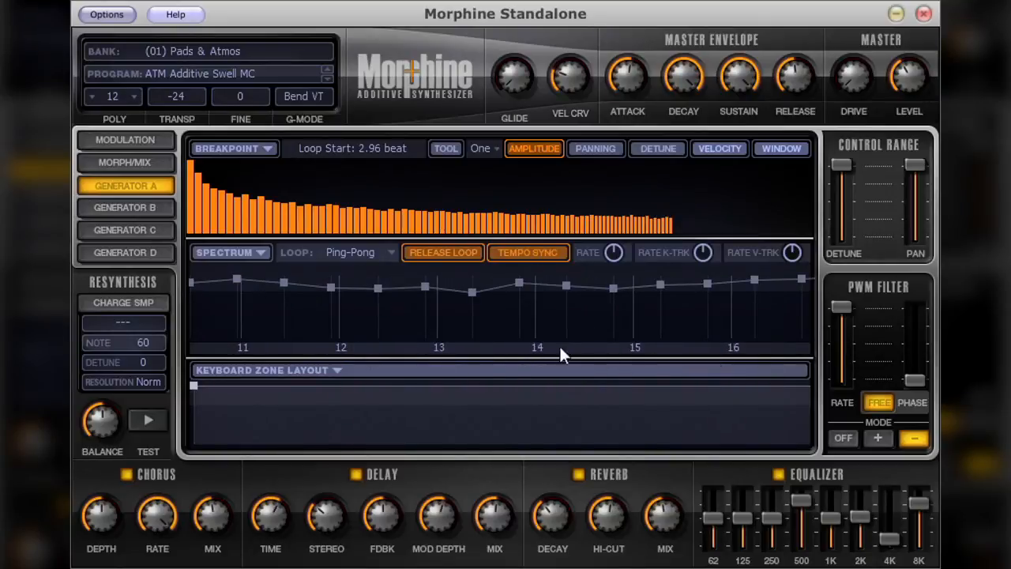
drag(560, 348, 899, 341)
drag(484, 355, 776, 332)
drag(441, 344, 507, 352)
click(560, 283)
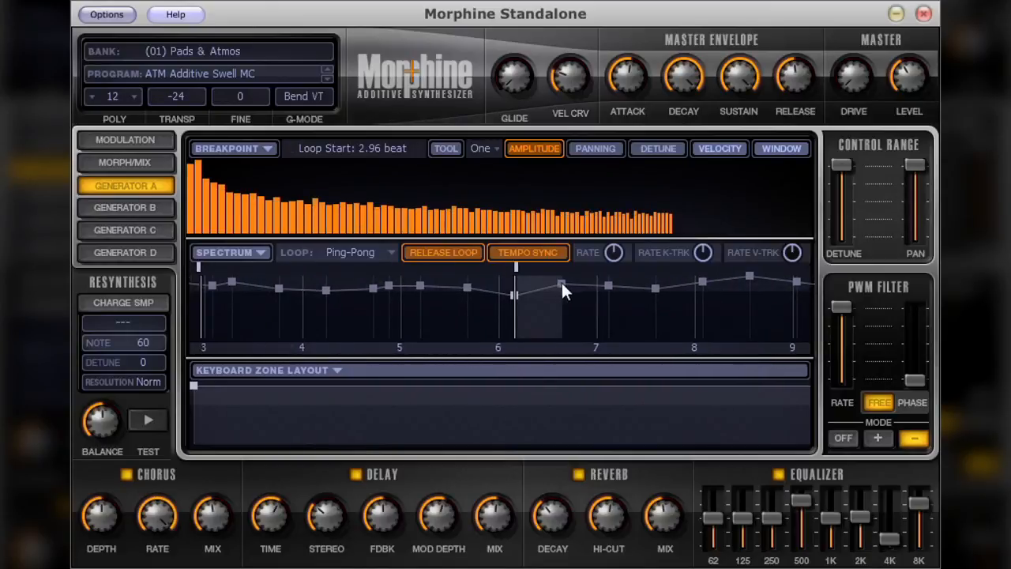
click(560, 283)
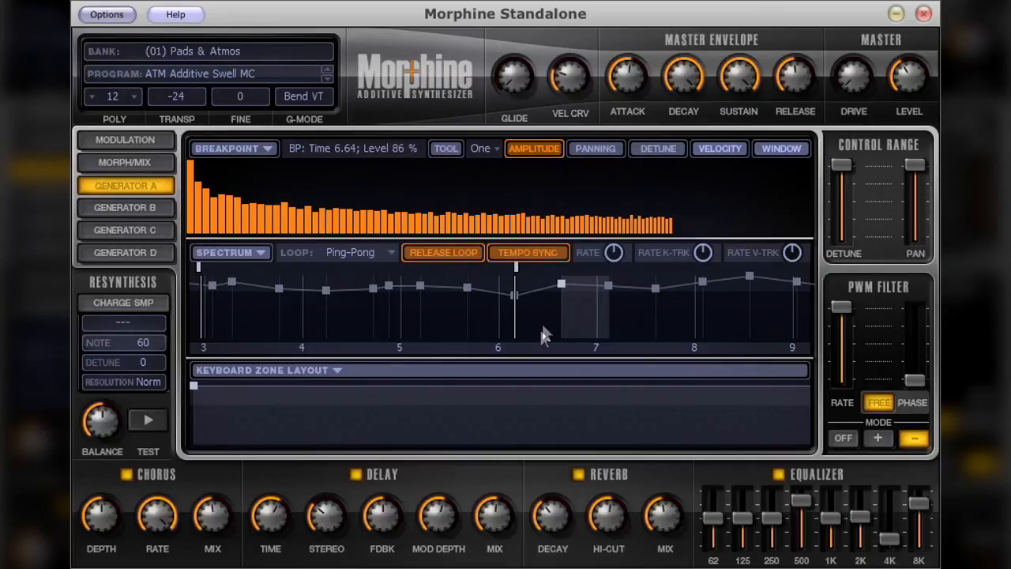
Lower the envelope's Rate and Rate K-TRK slightly below centre, and try Rate V-TRK before returning it to centre
mouse_move(617, 255)
mouse_down()
mouse_move(619, 269)
mouse_move(617, 256)
mouse_up()
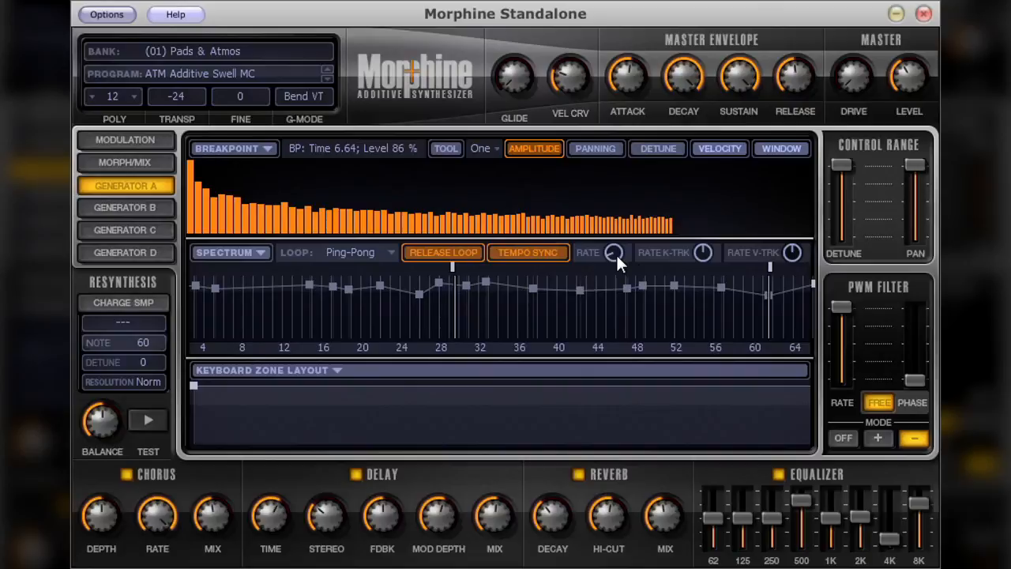
drag(615, 254, 615, 260)
drag(702, 253, 703, 263)
drag(792, 253, 794, 269)
drag(702, 253, 702, 254)
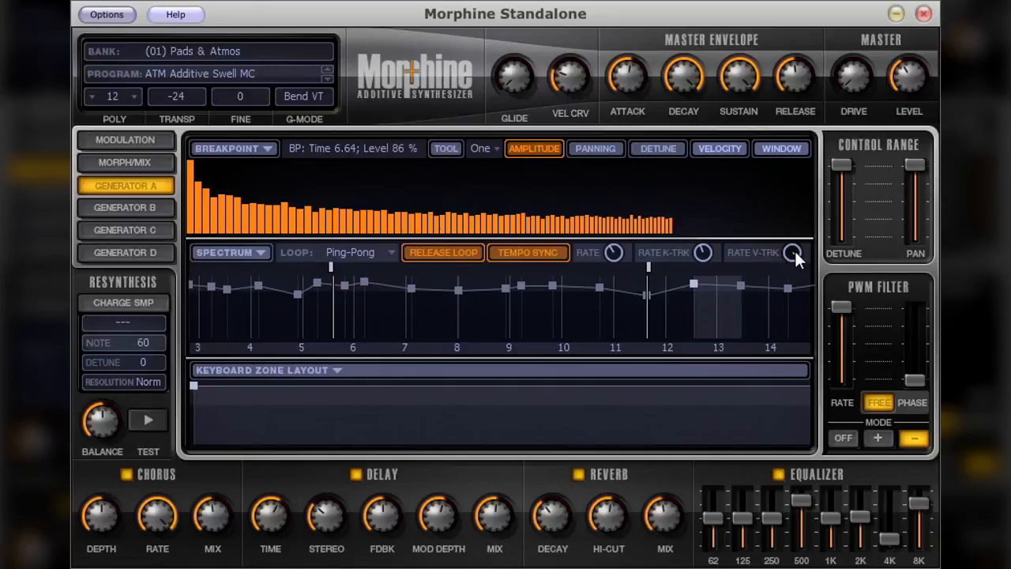
drag(795, 252, 795, 252)
drag(796, 247, 796, 245)
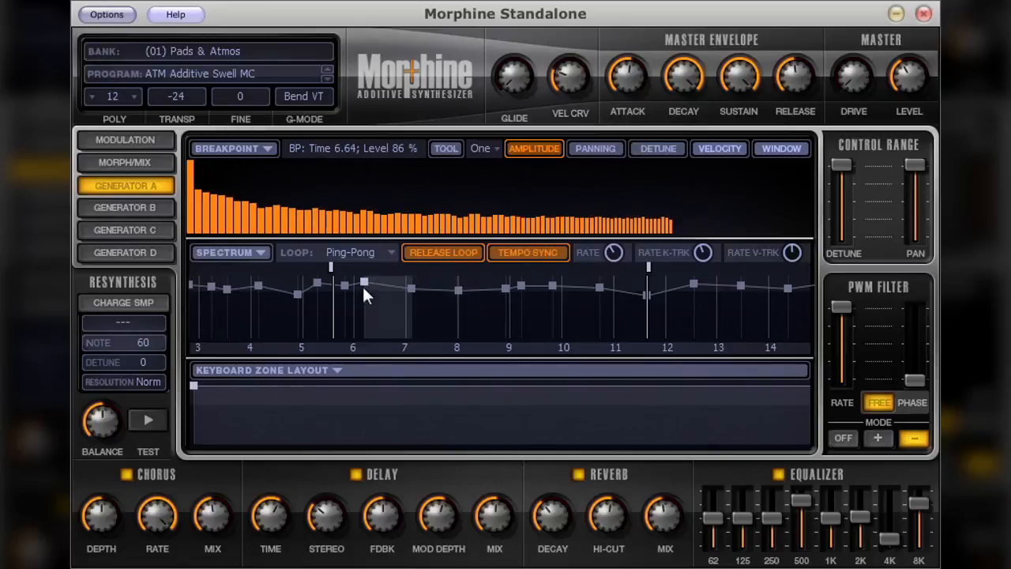
Select the breakpoint just before beat 5 to view its spectrum
click(298, 295)
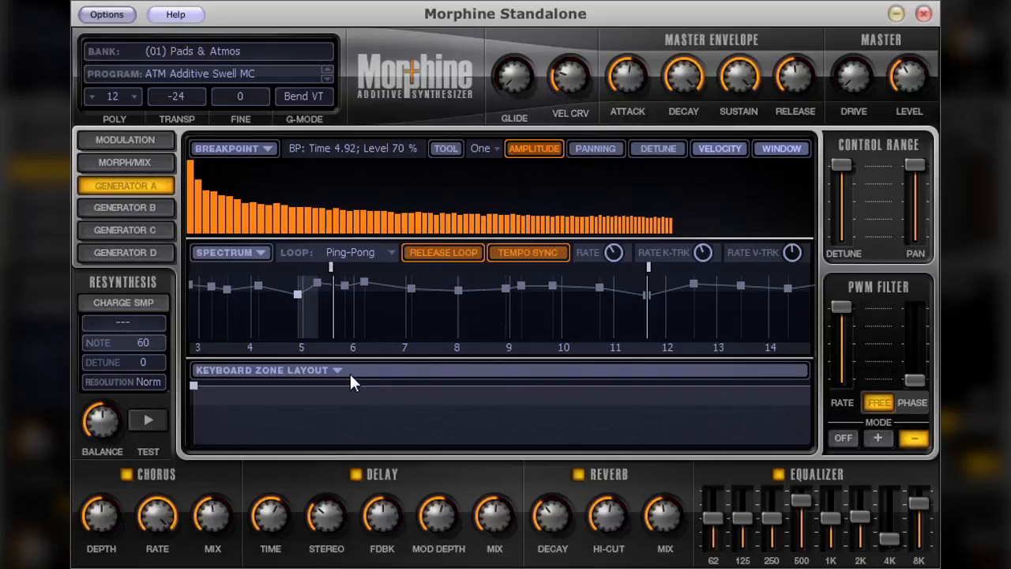
Add five zones at varying levels across the lower half of the keyboard zone layout, including B1 at 73% and D#4 at 38%
click(258, 409)
click(306, 402)
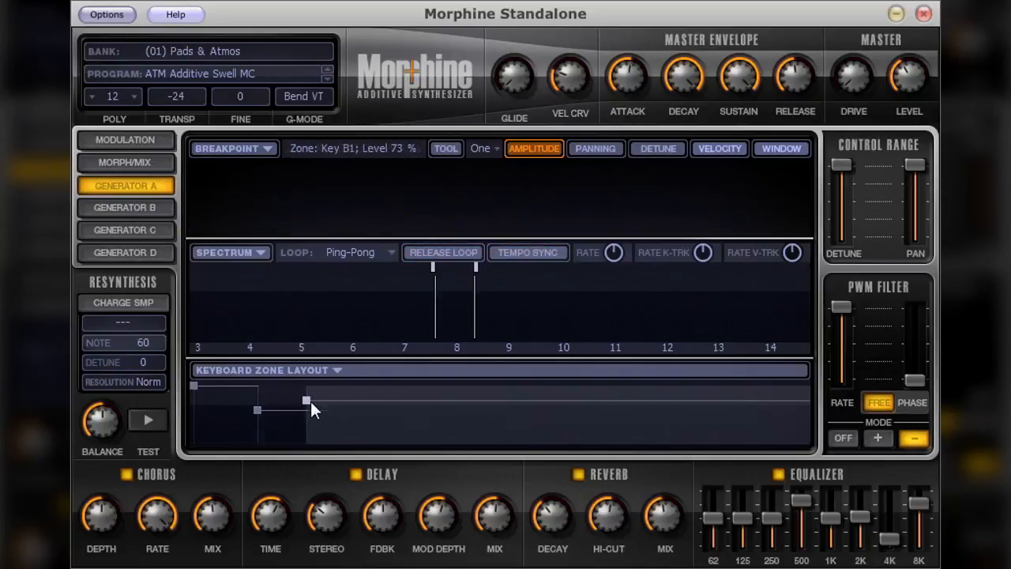
click(365, 395)
click(390, 411)
click(443, 421)
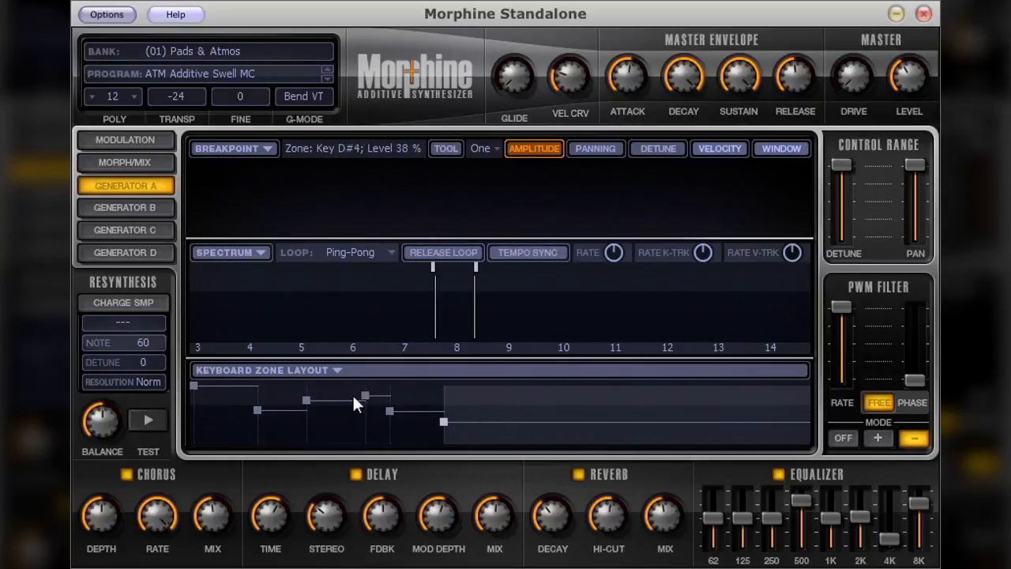
Lower the level of the zone two before D#4, and add a zone near the keyboard's low end at C#0, level 93%
drag(366, 394, 368, 414)
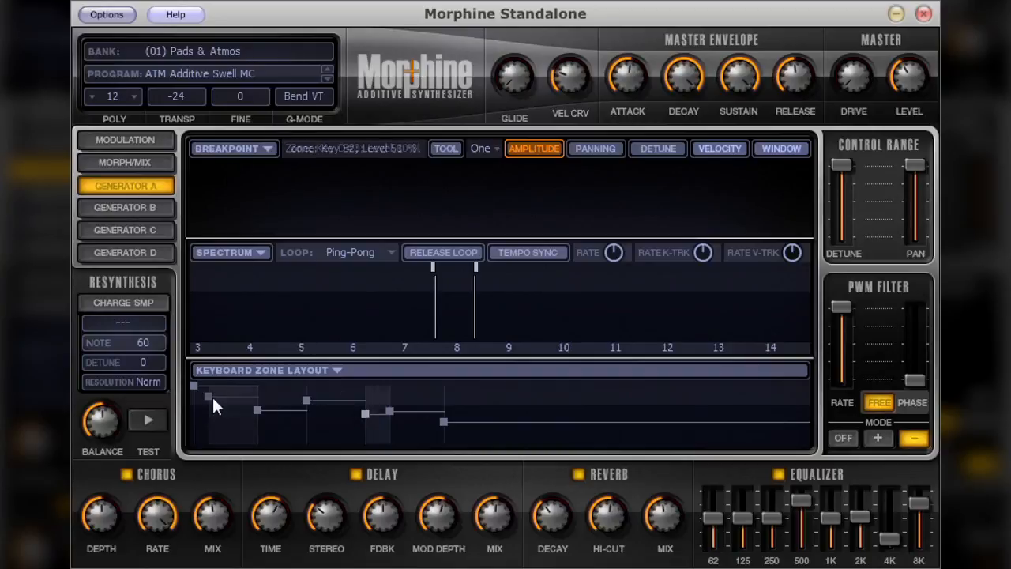
click(204, 390)
drag(204, 389, 199, 389)
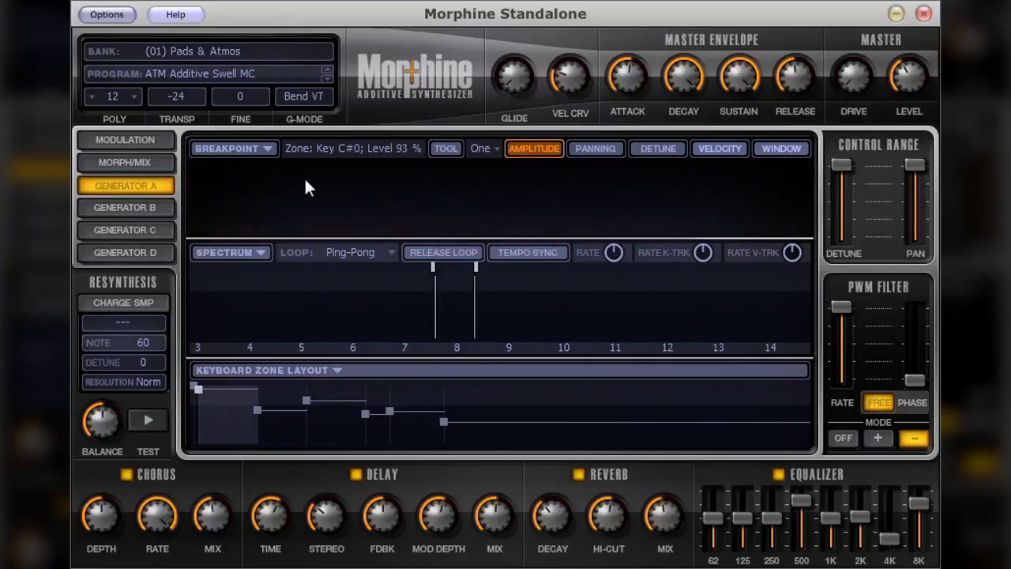
Add six zones above D#4 at varying levels, including A#5 at 68%, A#8 at 56% and A#9 at 38%
click(365, 413)
click(444, 422)
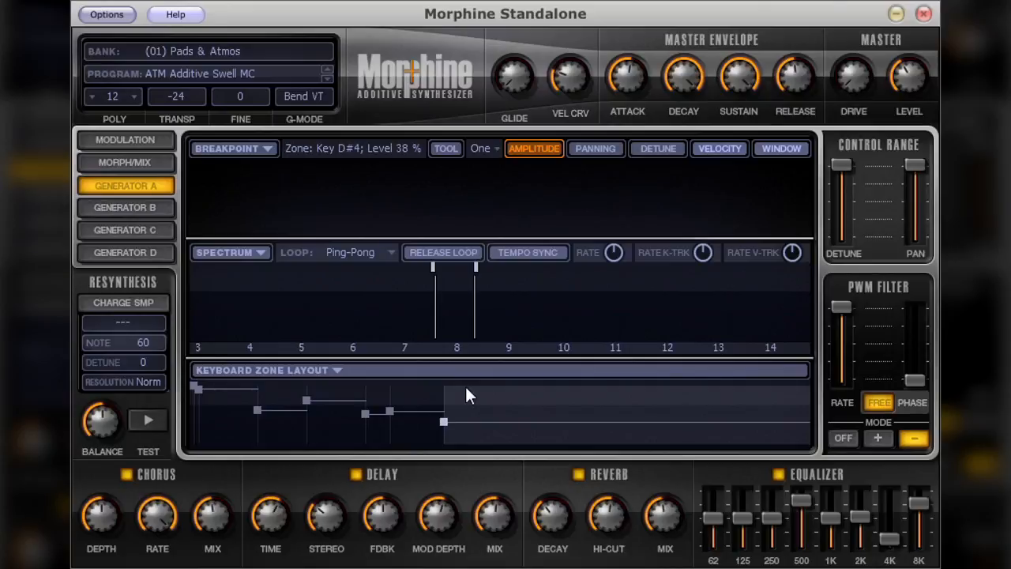
click(478, 406)
click(537, 404)
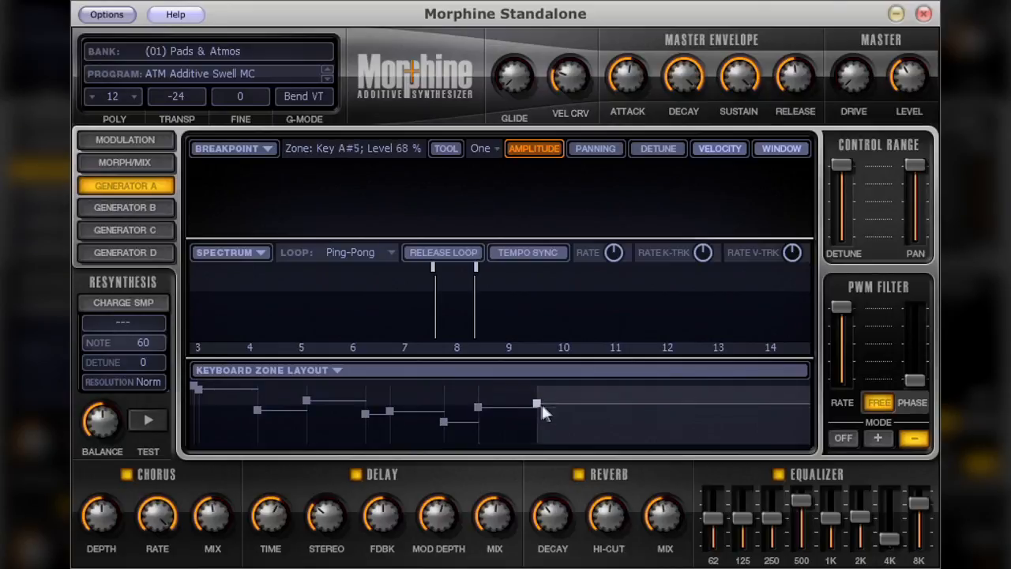
click(566, 420)
click(669, 403)
click(713, 410)
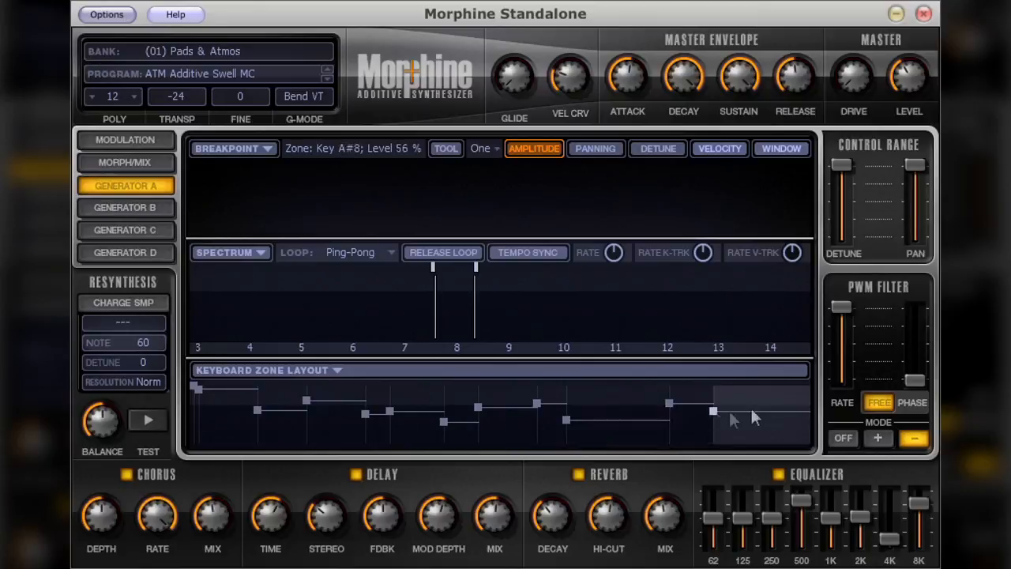
click(772, 422)
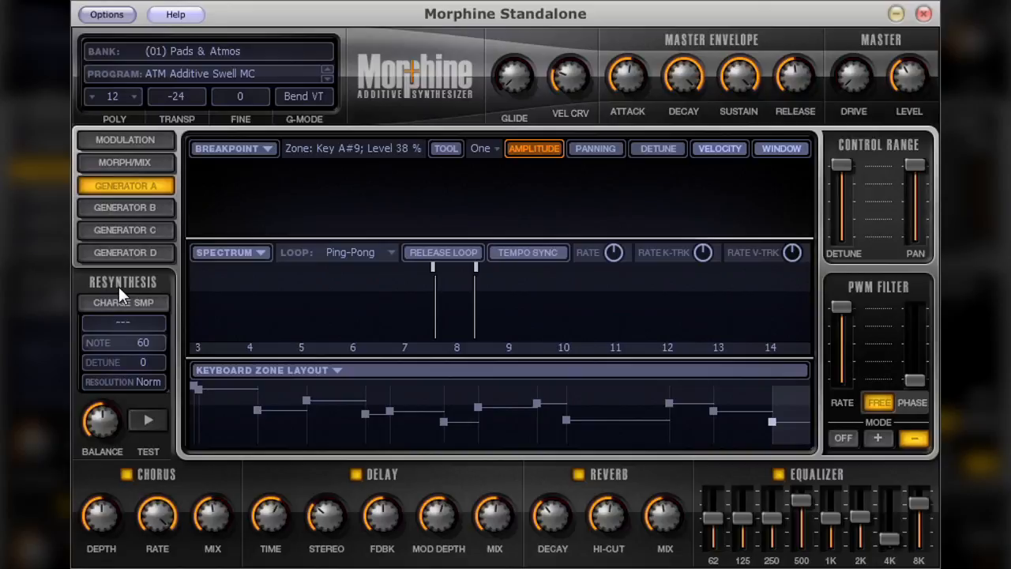
Open the Morph/Mix page to view the morph path of the four generators
click(166, 162)
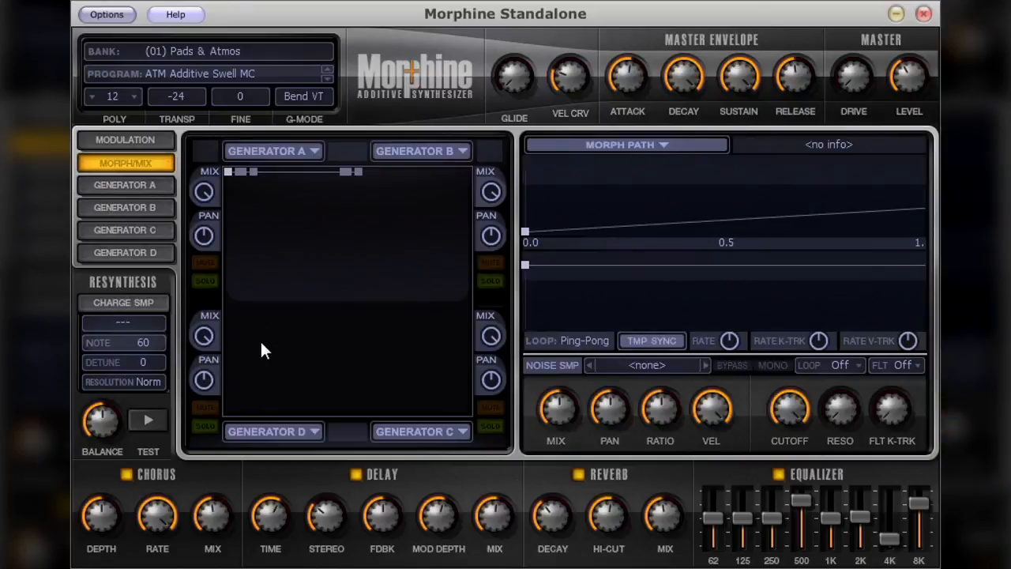